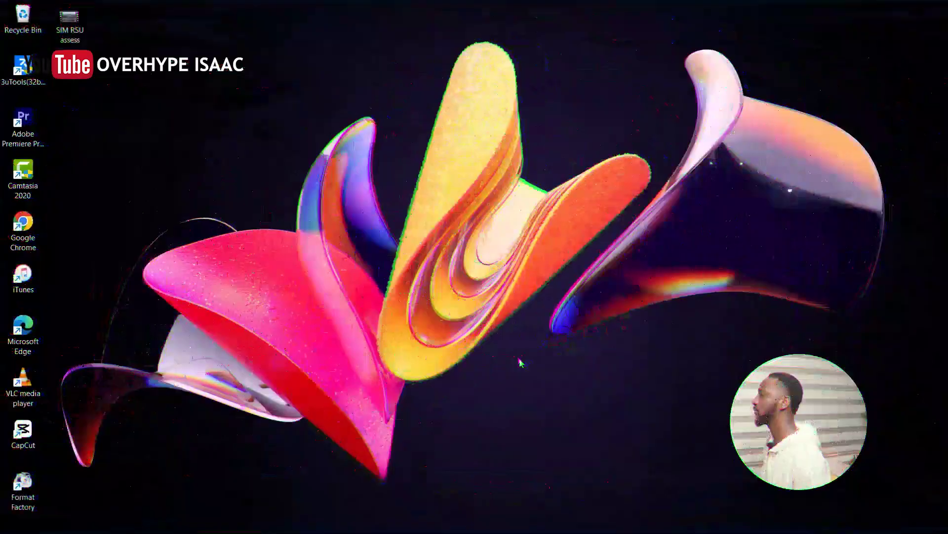
Maximise the 0921 project and add the C0226.MP4 clip to the timeline.
left_click(626, 524)
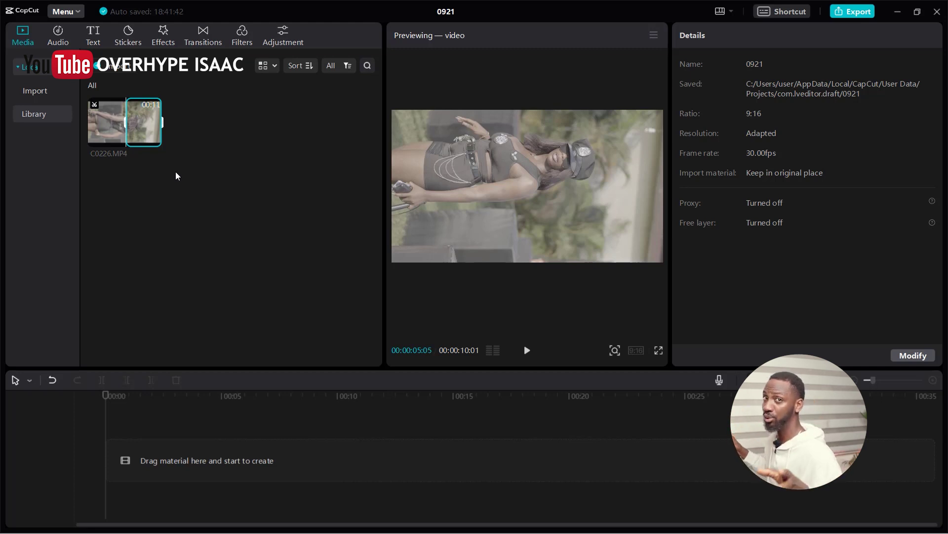
mouse_move(156, 140)
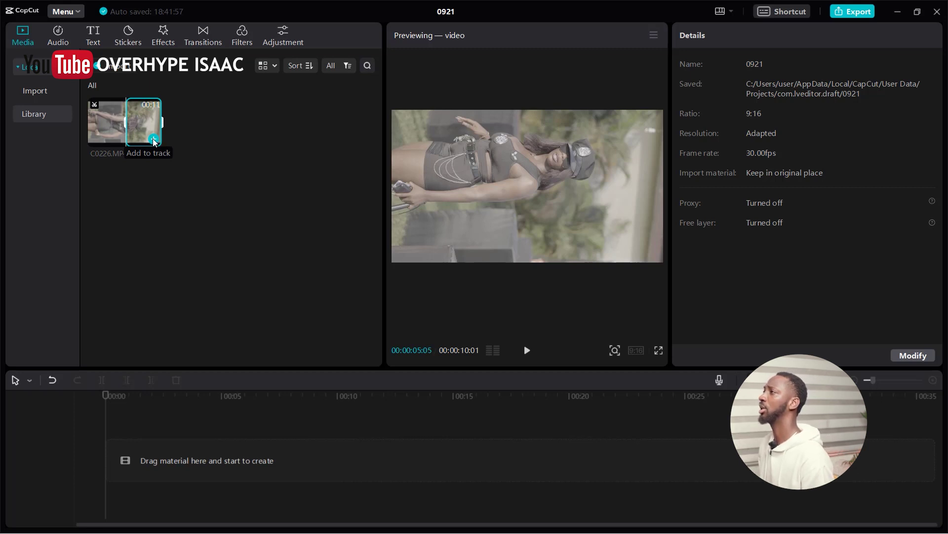
left_click(154, 140)
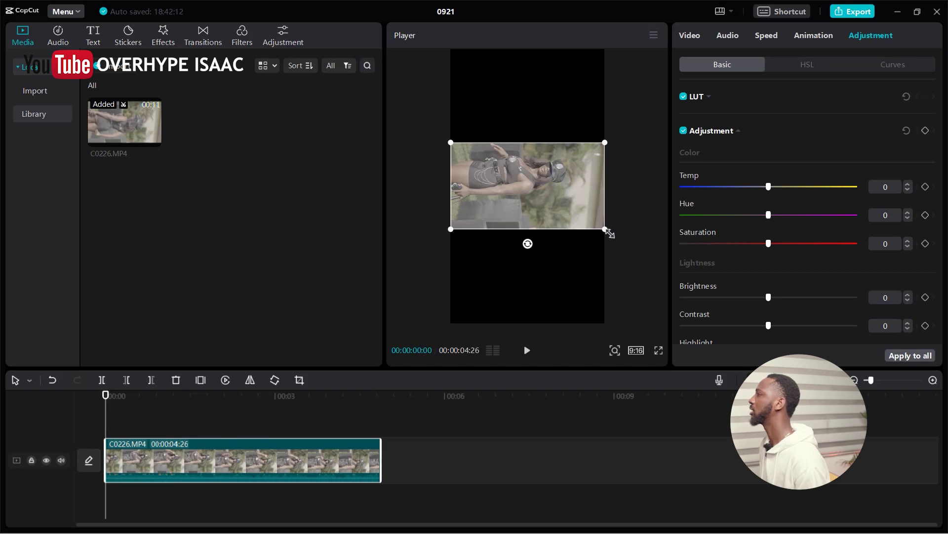
Rotate the clip -90° upright, enlarge it to fill the 9:16 frame, and reset the playhead.
left_click(528, 245)
left_click_drag(528, 244, 599, 189)
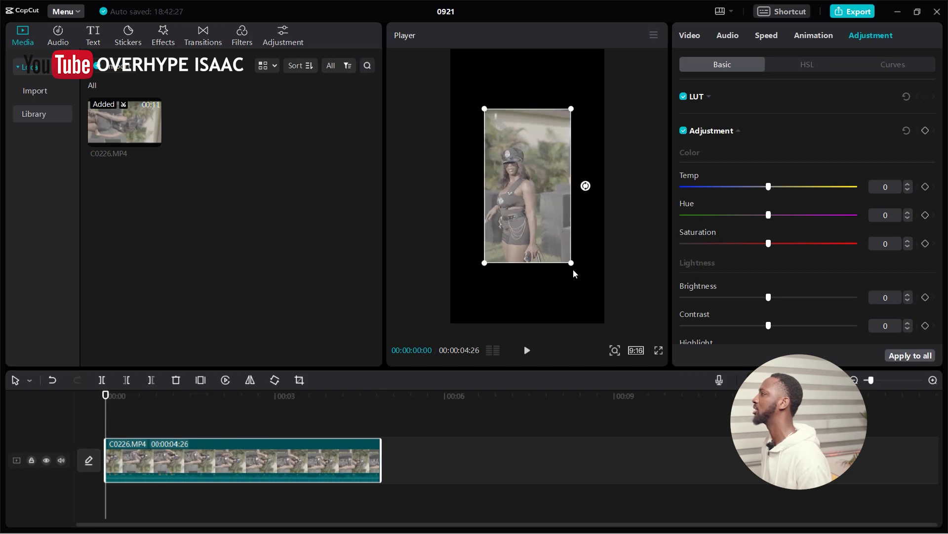
left_click_drag(576, 264, 625, 343)
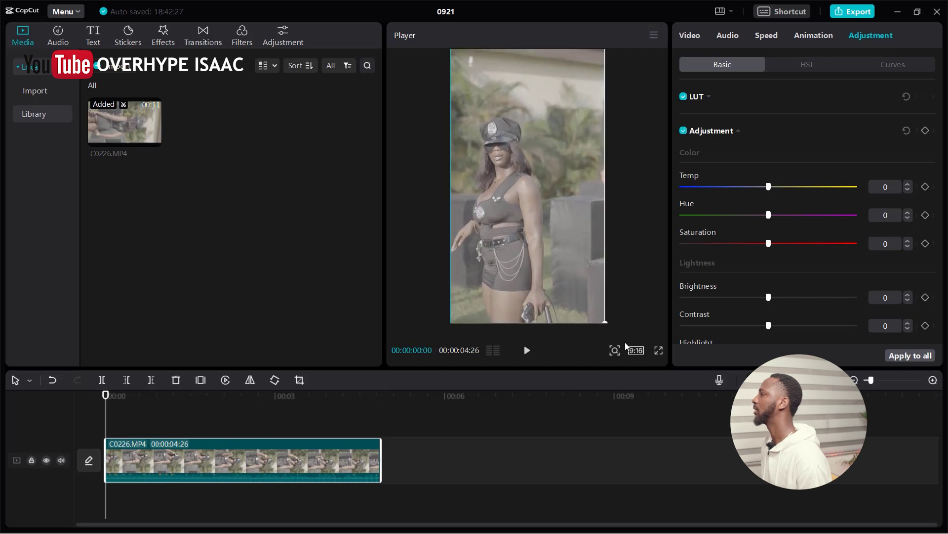
left_click(137, 397)
left_click_drag(136, 398, 84, 395)
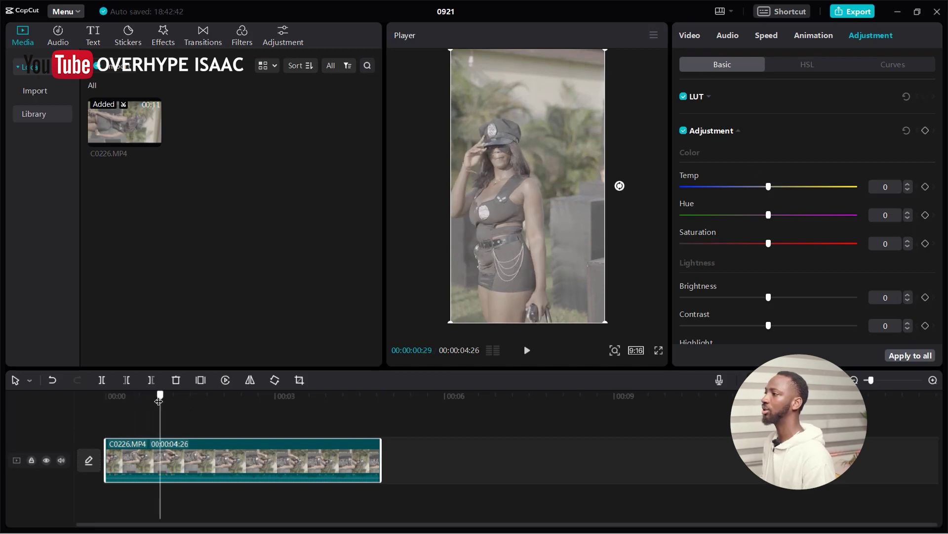
key("space")
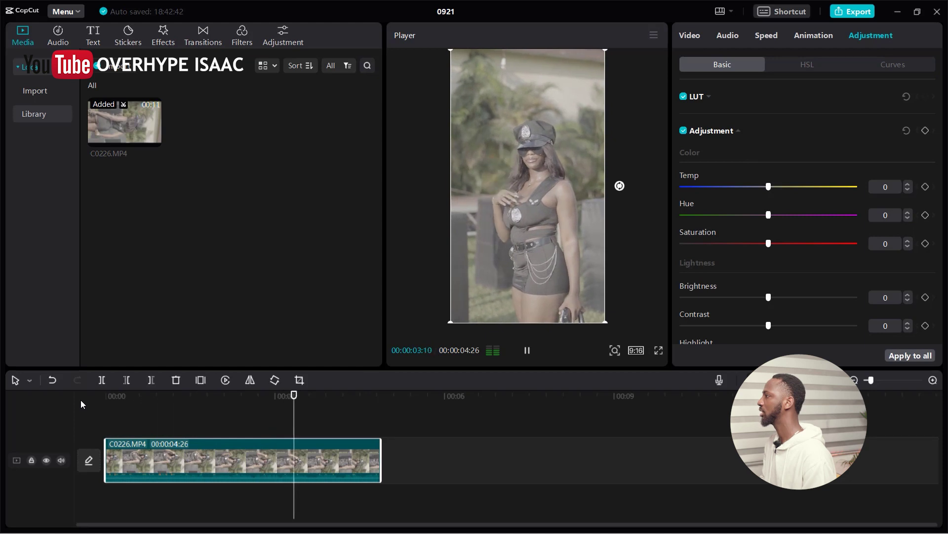
key("space")
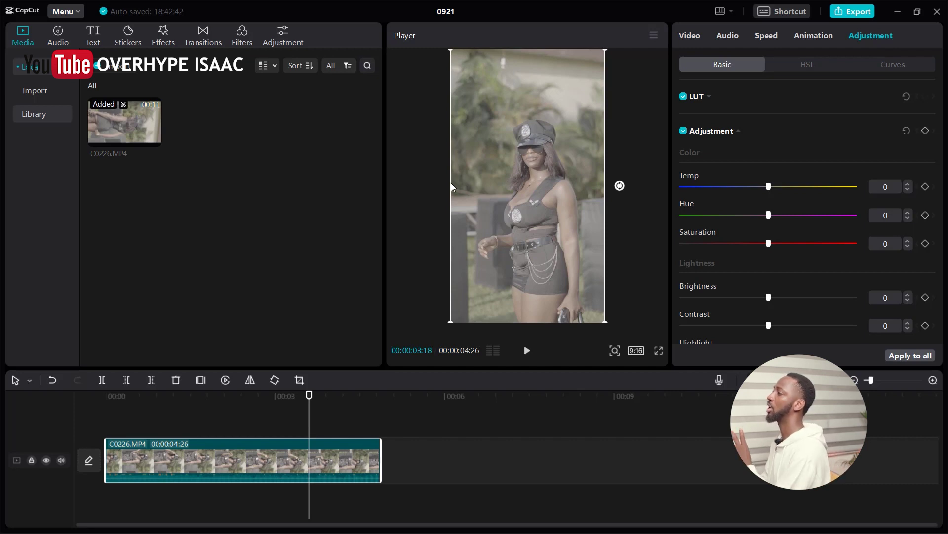
left_click(229, 397)
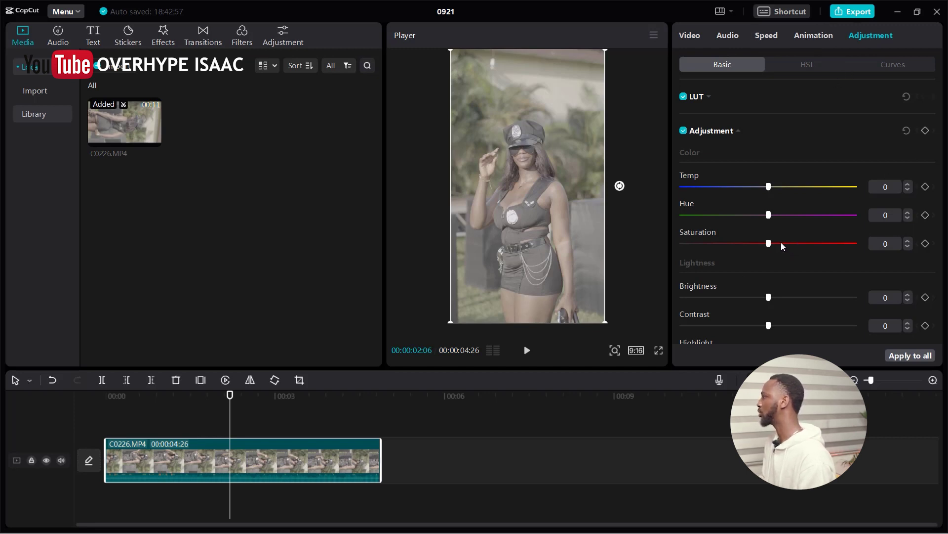
Raise Saturation to 30 and lower Highlight and Shadow to -9 in Basic adjustments.
left_click_drag(769, 243, 821, 248)
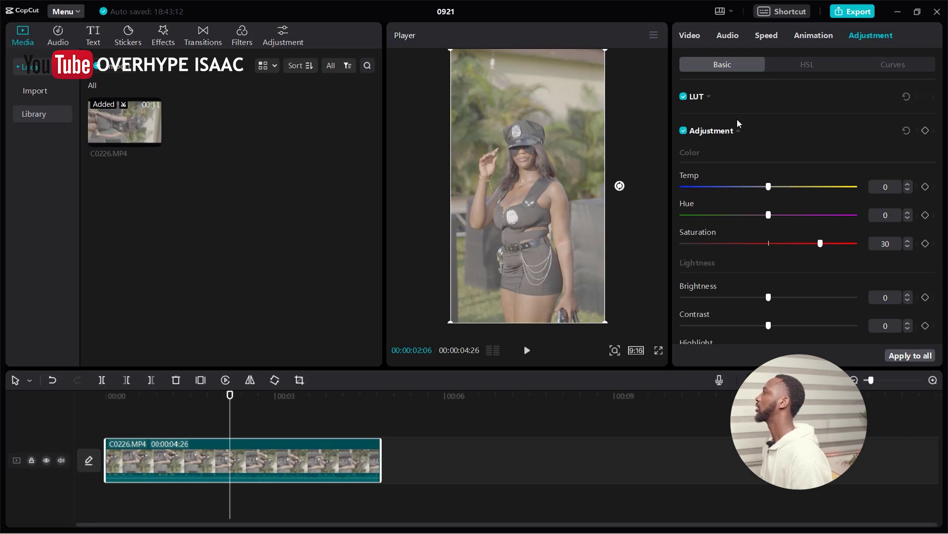
left_click_drag(941, 151, 943, 253)
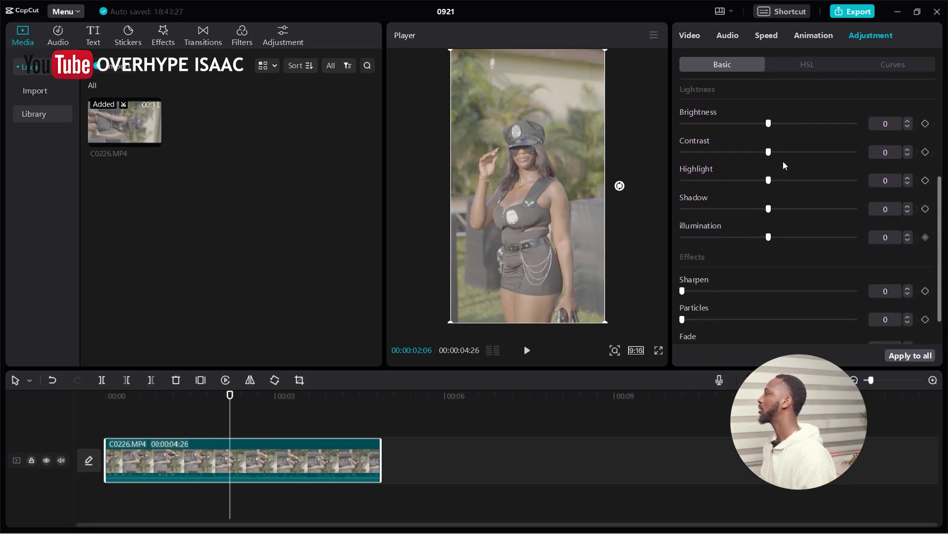
left_click(752, 181)
left_click(752, 208)
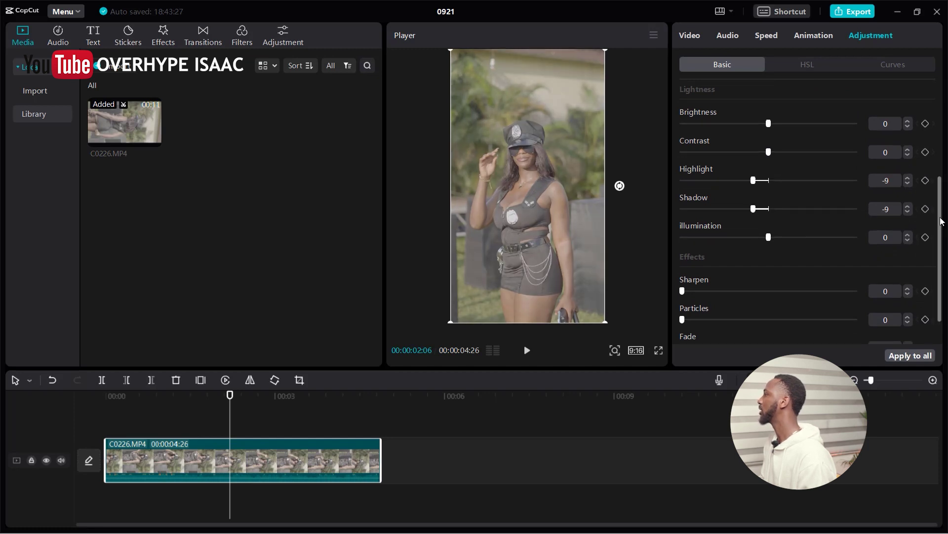
scroll(942, 226, "down", 1)
scroll(942, 227, "up", 5)
left_click(897, 66)
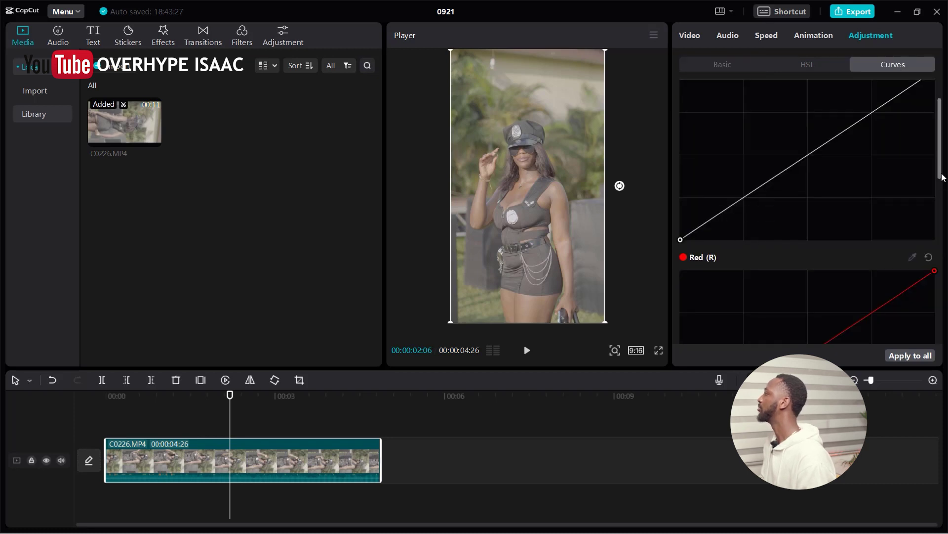
Add lower, middle and upper points on the Brightness (Luma) curve, pulling the lower and middle ones slightly down.
scroll(939, 146, "up", 2)
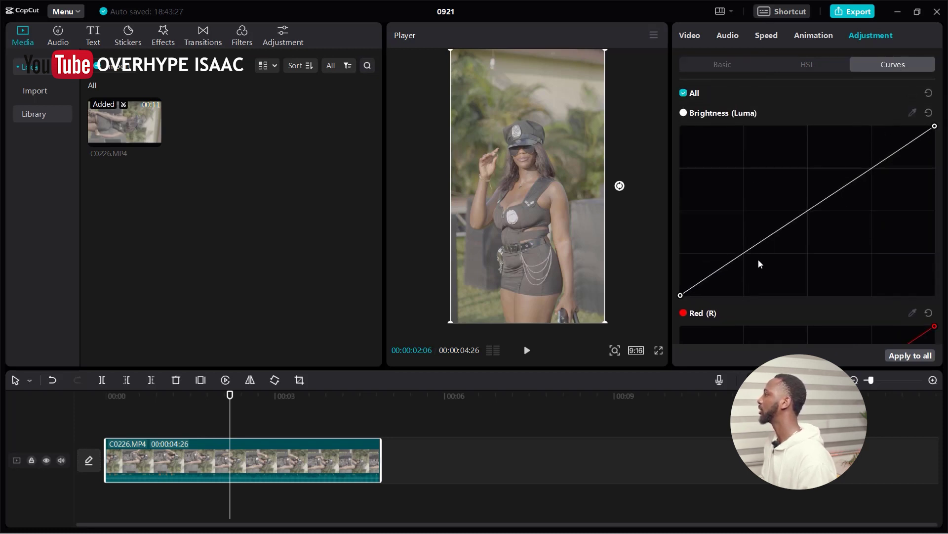
left_click(744, 253)
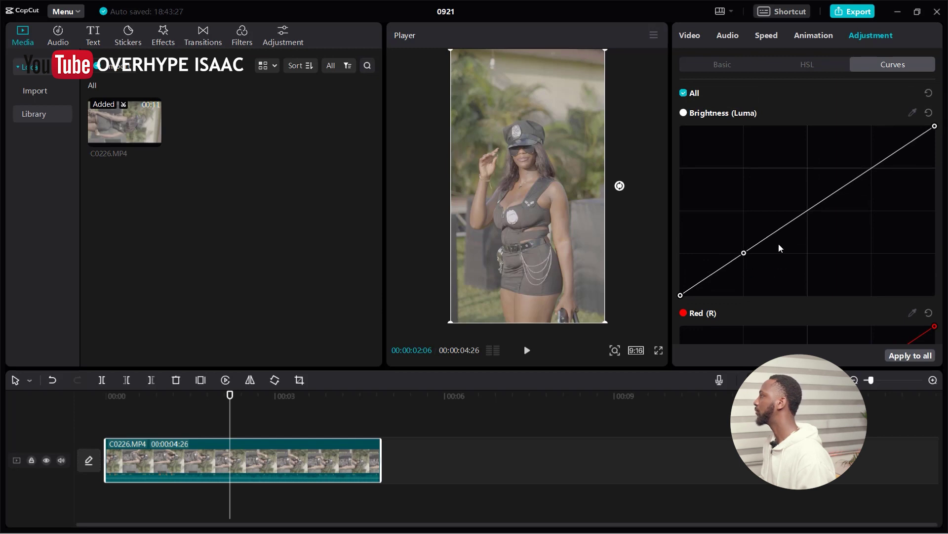
left_click(809, 209)
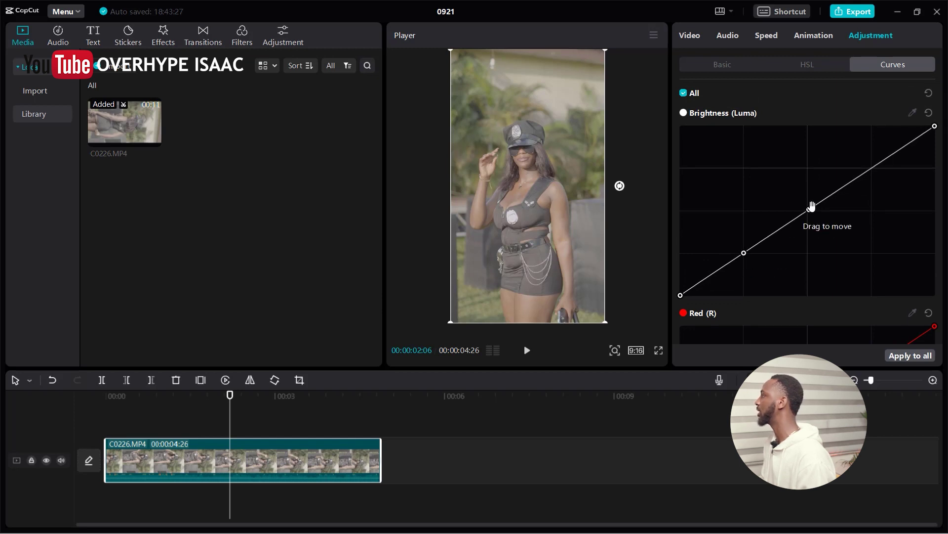
left_click(872, 168)
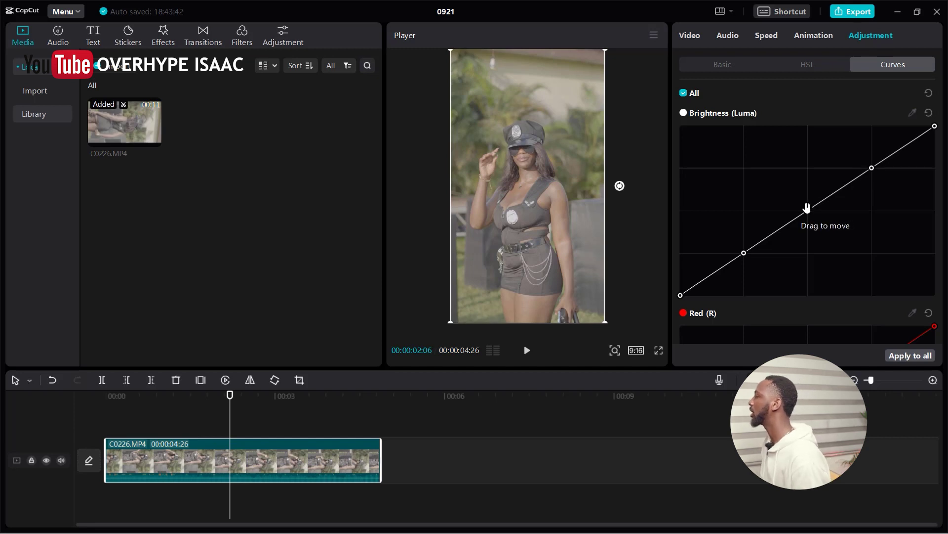
left_click_drag(807, 208, 811, 216)
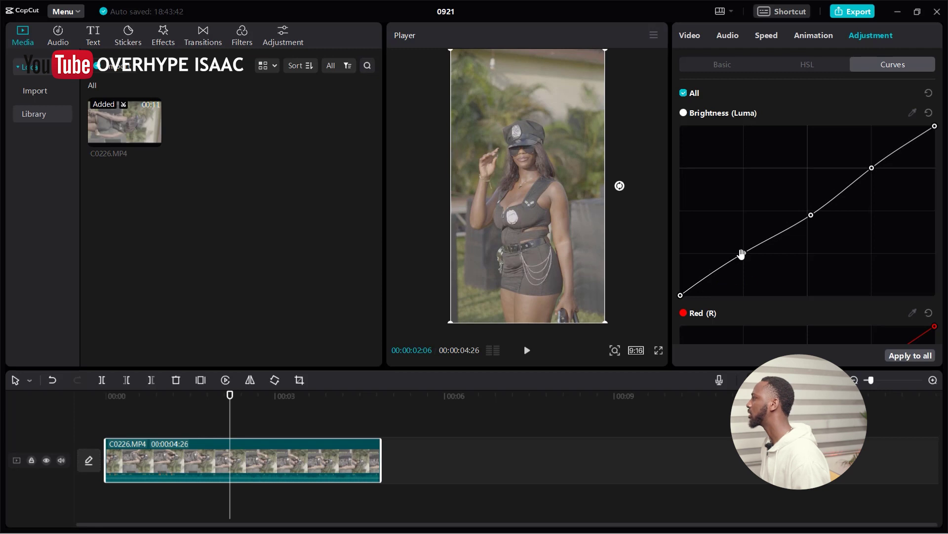
left_click_drag(743, 254, 747, 258)
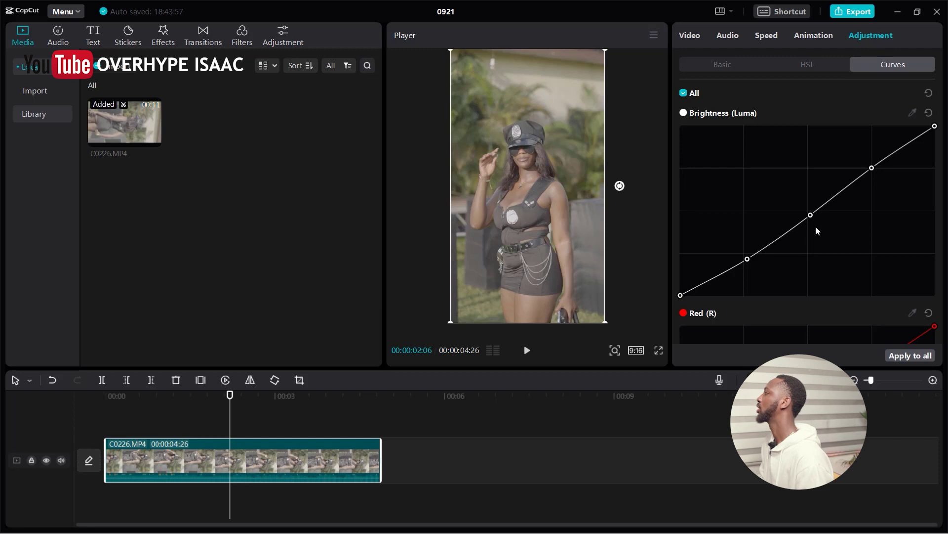
left_click_drag(811, 215, 810, 218)
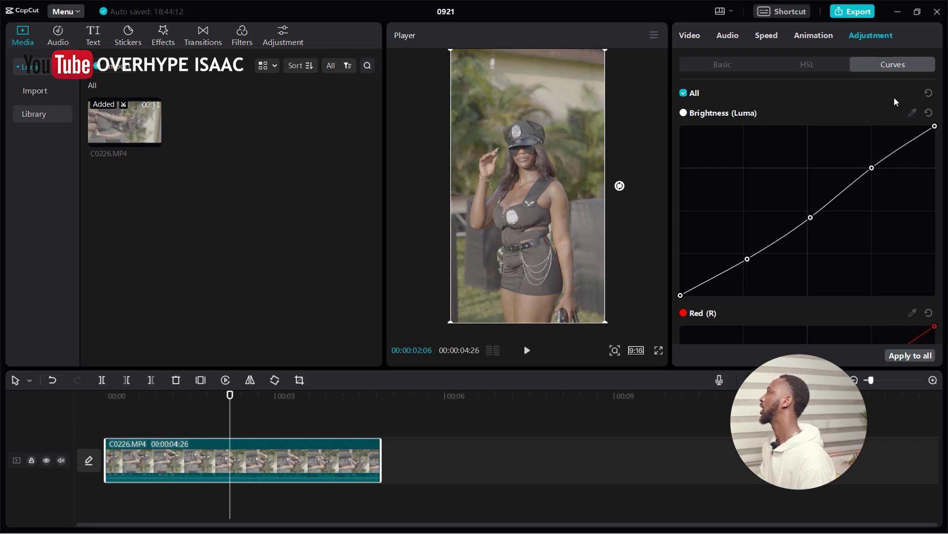
Back in Basic adjustments, lower Highlight and Shadow to -14.
left_click(732, 61)
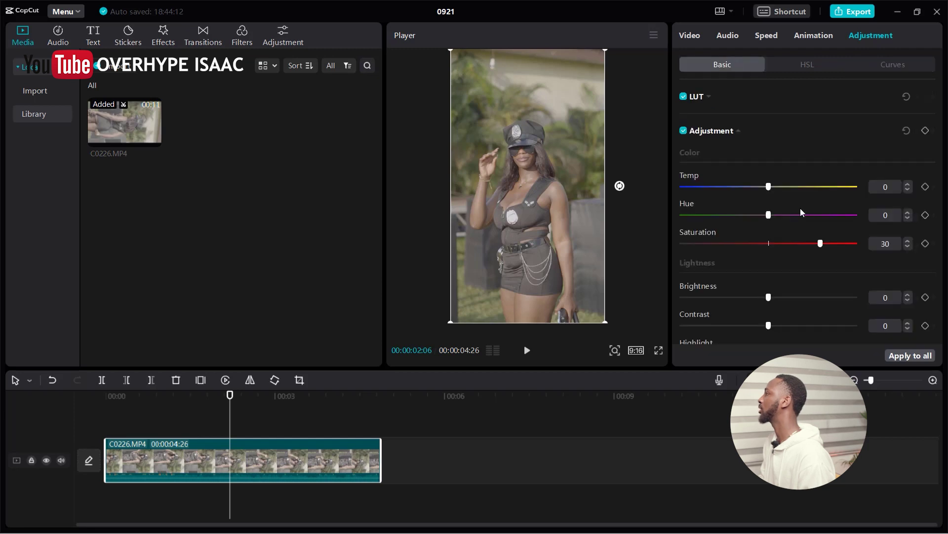
left_click_drag(941, 205, 939, 262)
scroll(829, 239, "down", 1)
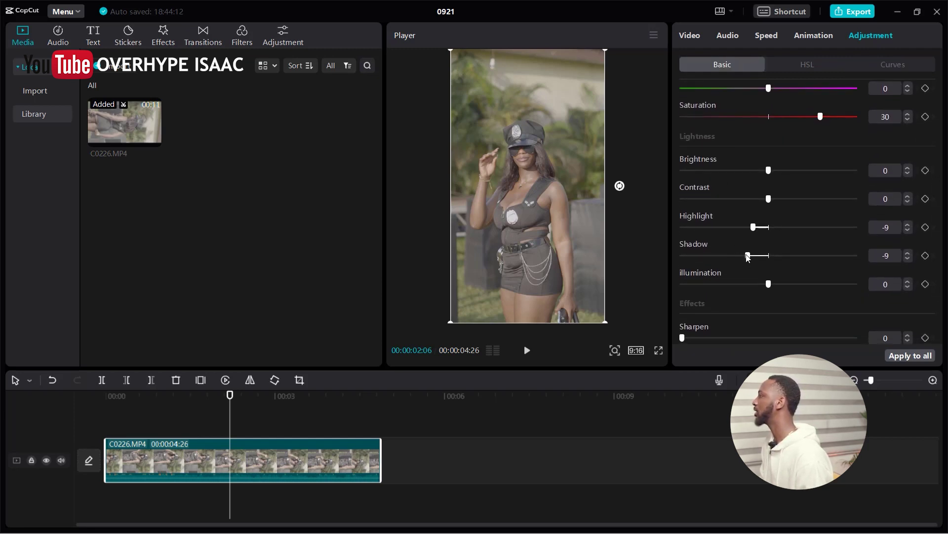
left_click_drag(753, 255, 744, 256)
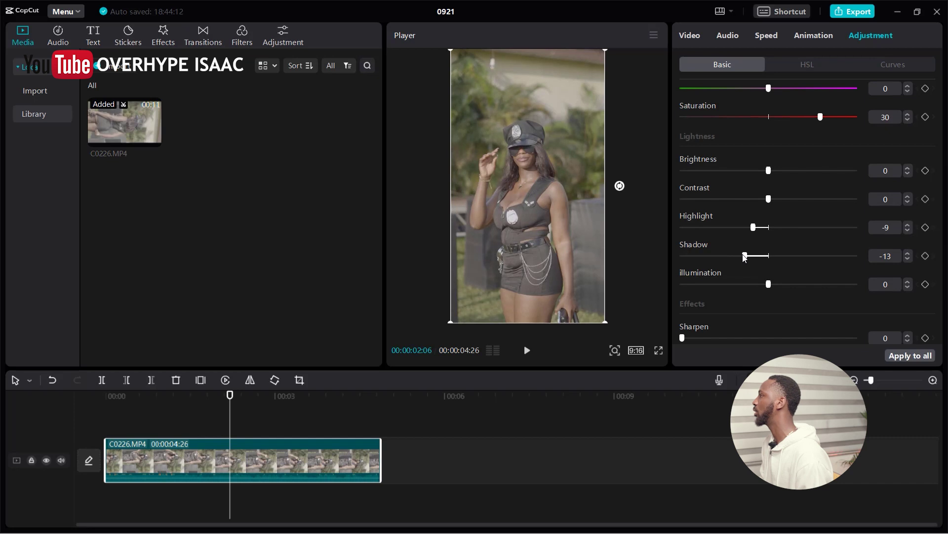
left_click(745, 227)
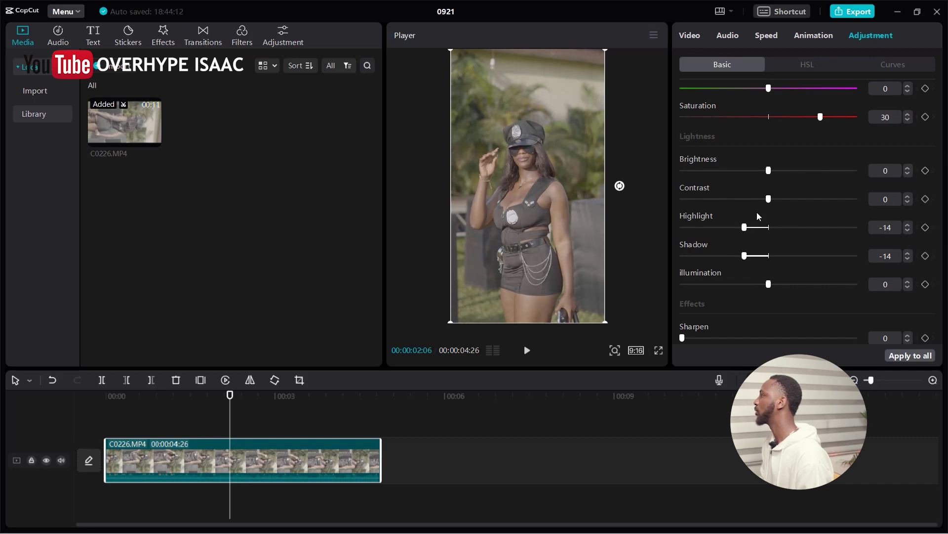
Raise Contrast to 15 and add a light Sharpen of 5.
left_click(779, 199)
left_click_drag(780, 199, 794, 200)
left_click_drag(943, 177, 944, 279)
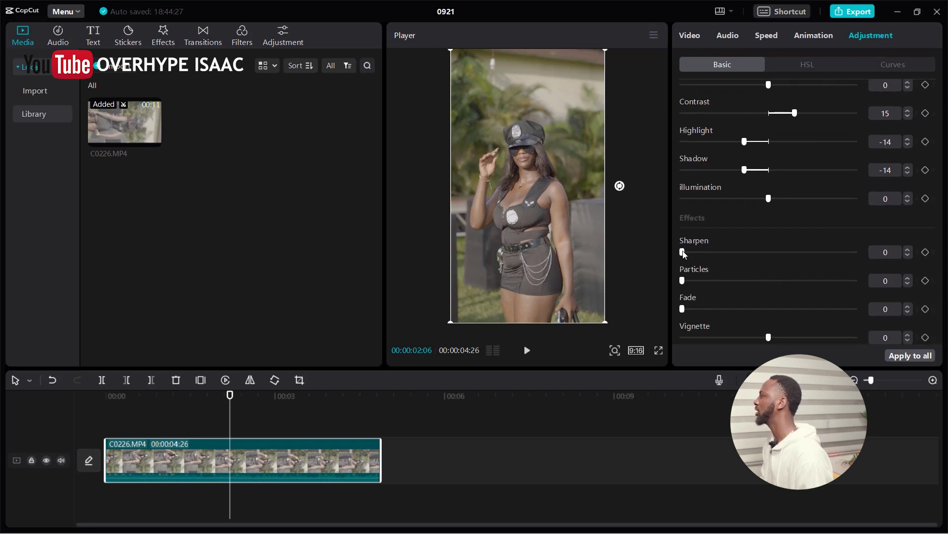
left_click_drag(683, 253, 702, 253)
left_click_drag(700, 254, 694, 253)
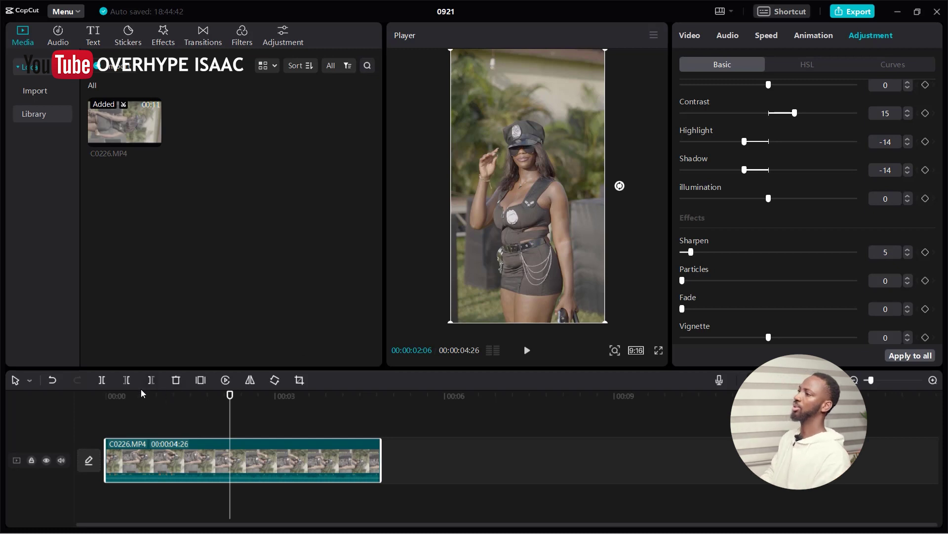
left_click_drag(121, 399, 150, 396)
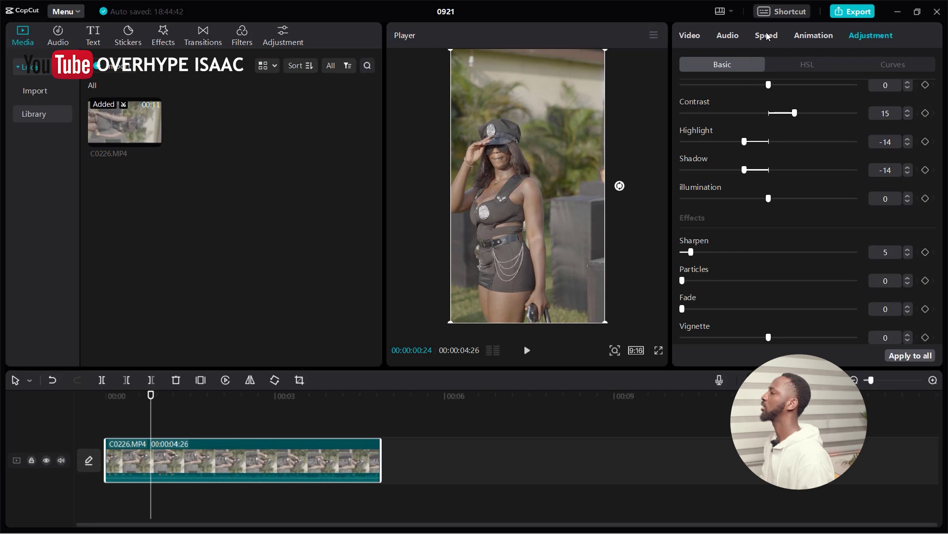
left_click(767, 37)
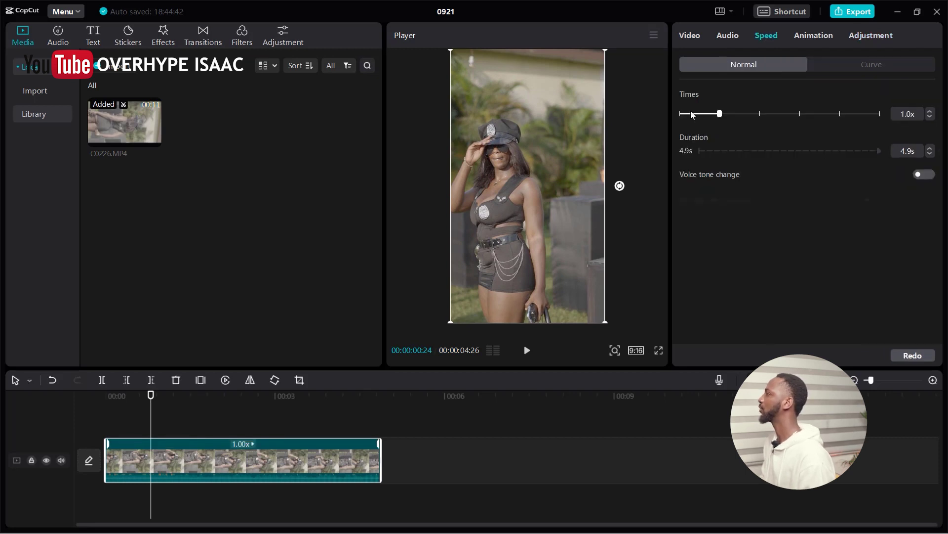
Set the clip speed to 0.3x, stretching it from 4.9s to 16.3s.
left_click(692, 114)
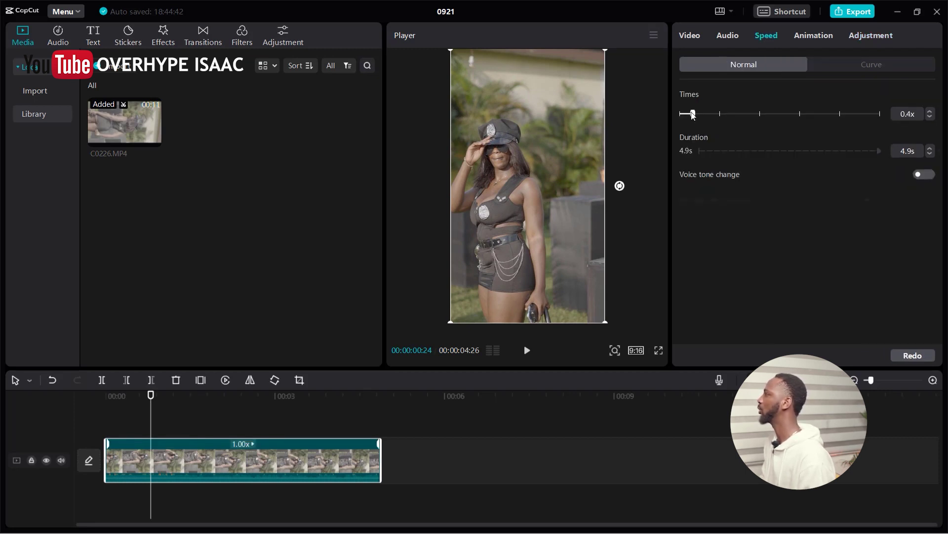
left_click_drag(692, 115, 690, 115)
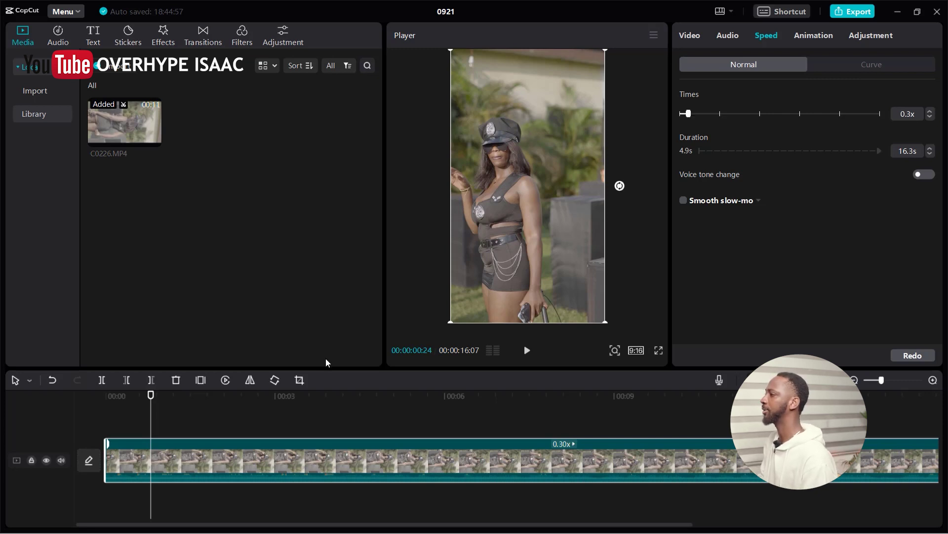
left_click_drag(117, 398, 107, 399)
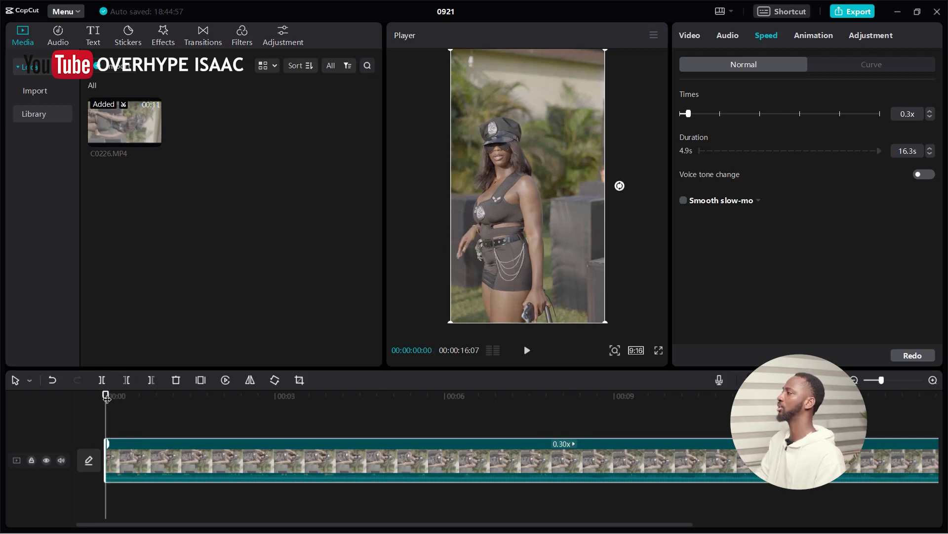
Mute the video track's audio and play the 0.3x clip back from its start.
key("space")
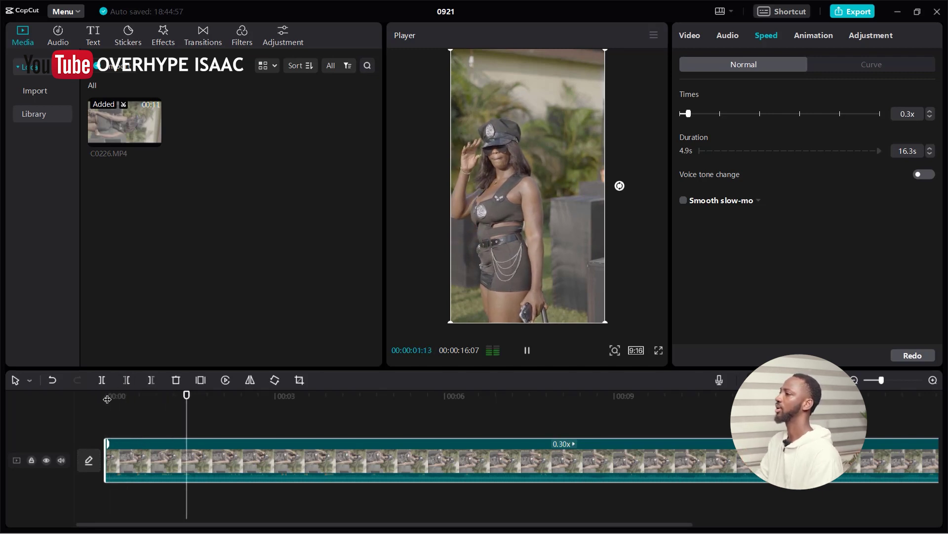
key("space")
left_click(61, 460)
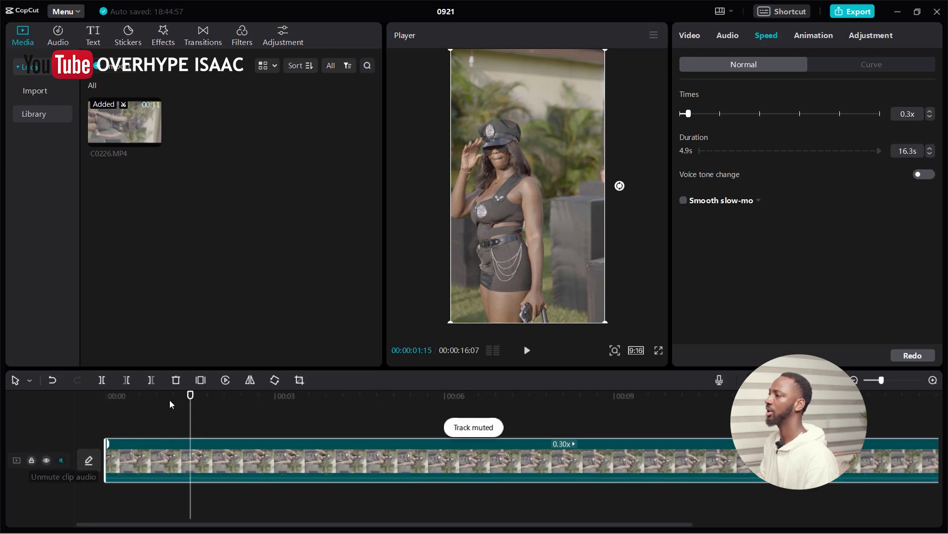
left_click(119, 398)
key("space")
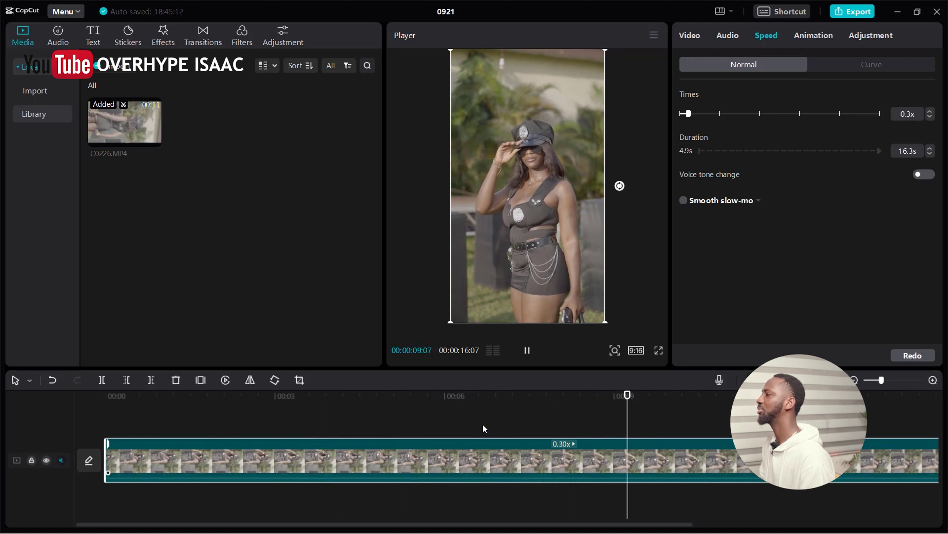
key("space")
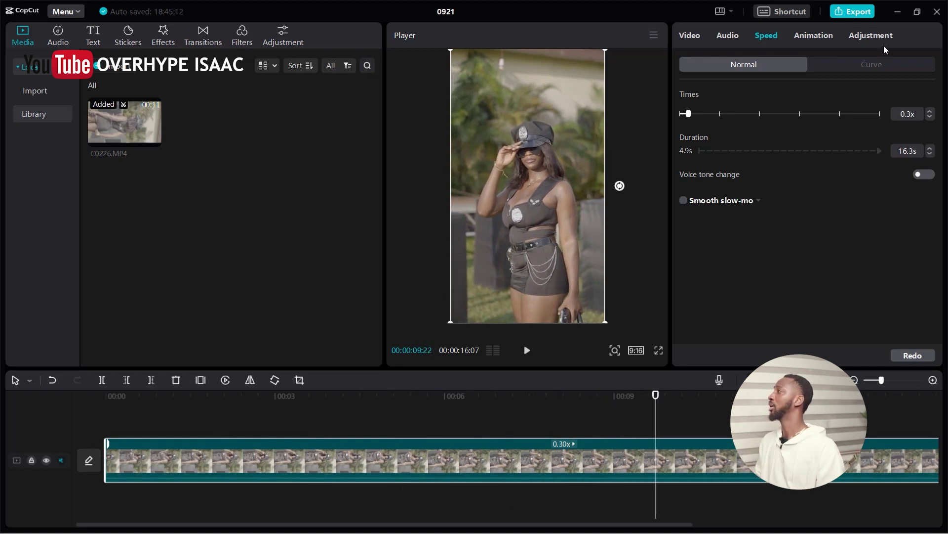
Switch the Adjustment grade off and back on to compare before and after.
left_click(873, 36)
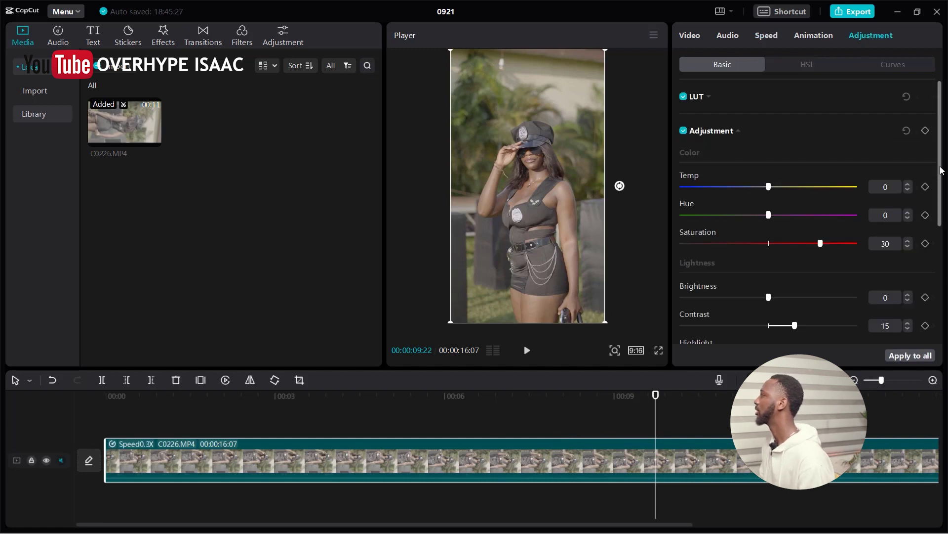
left_click(684, 131)
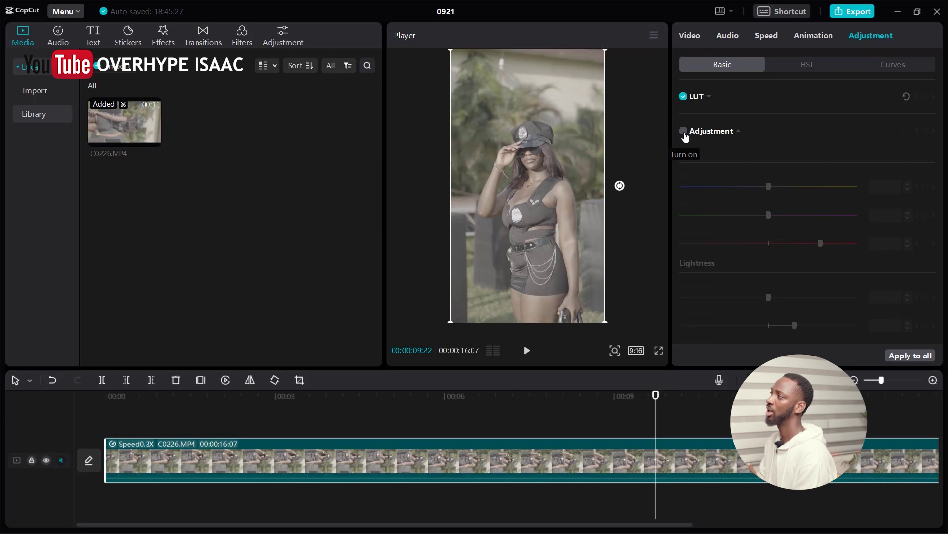
left_click(685, 131)
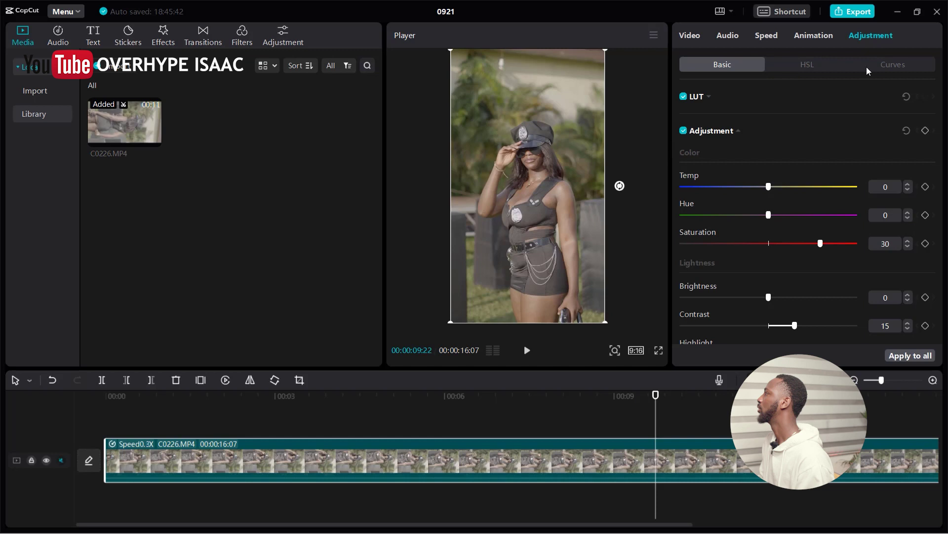
Add lower, middle and upper points on the Red (R) curve and nudge the middle one slightly.
left_click(880, 67)
left_click_drag(940, 159, 940, 218)
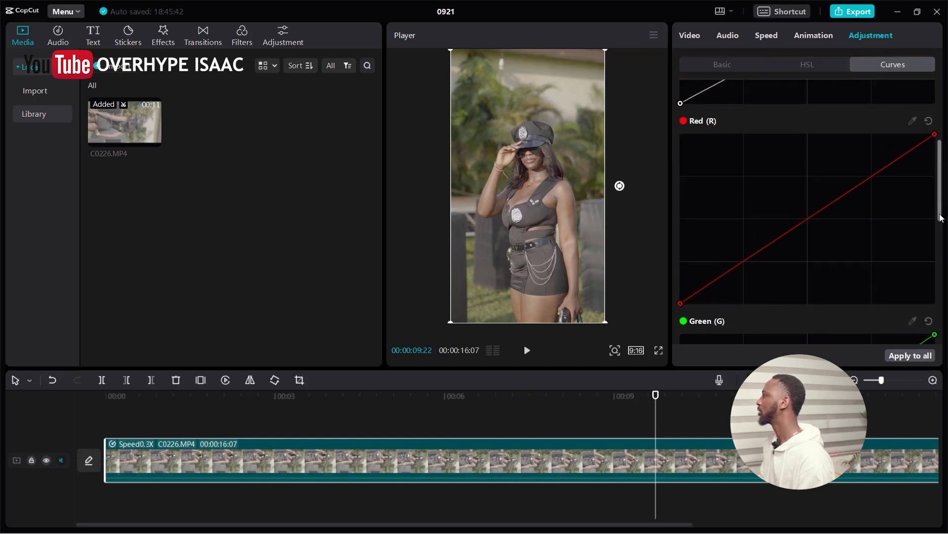
left_click(744, 261)
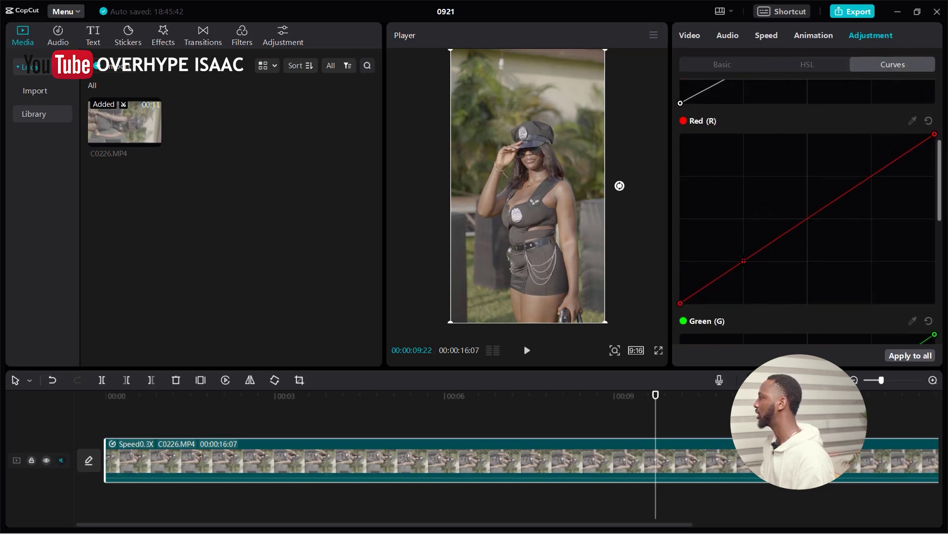
left_click(807, 219)
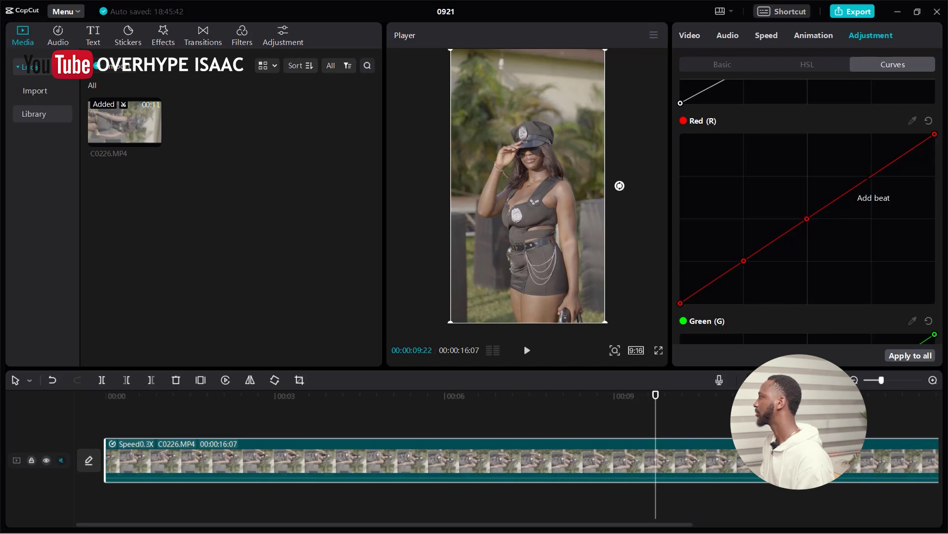
left_click(870, 177)
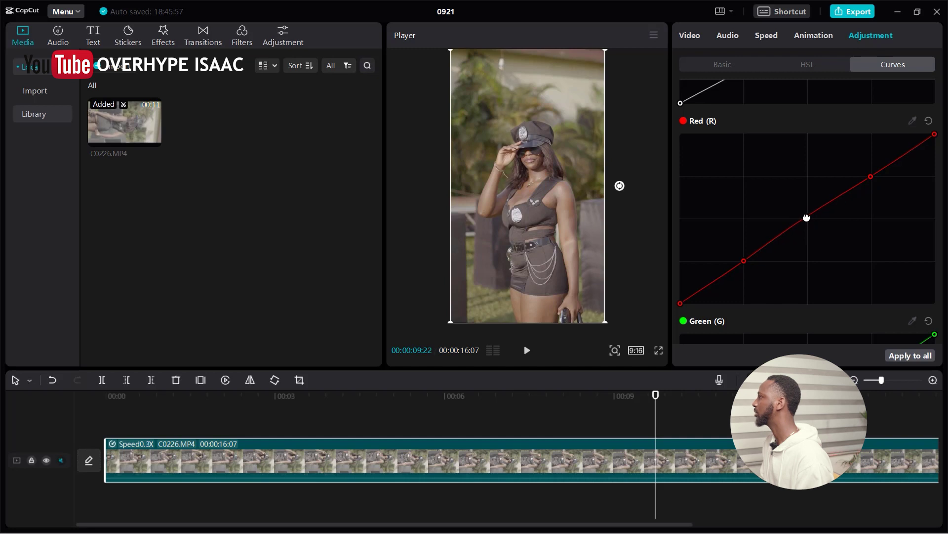
left_click_drag(807, 217, 810, 221)
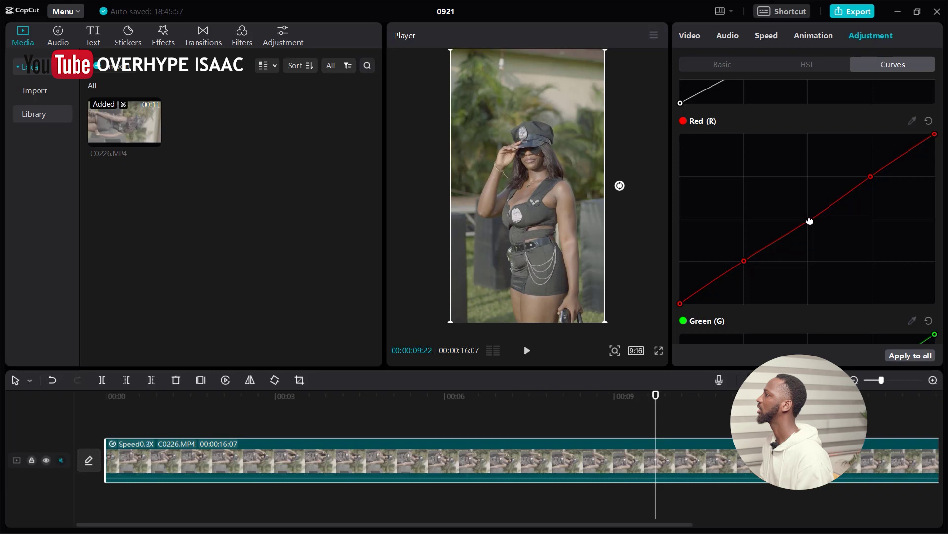